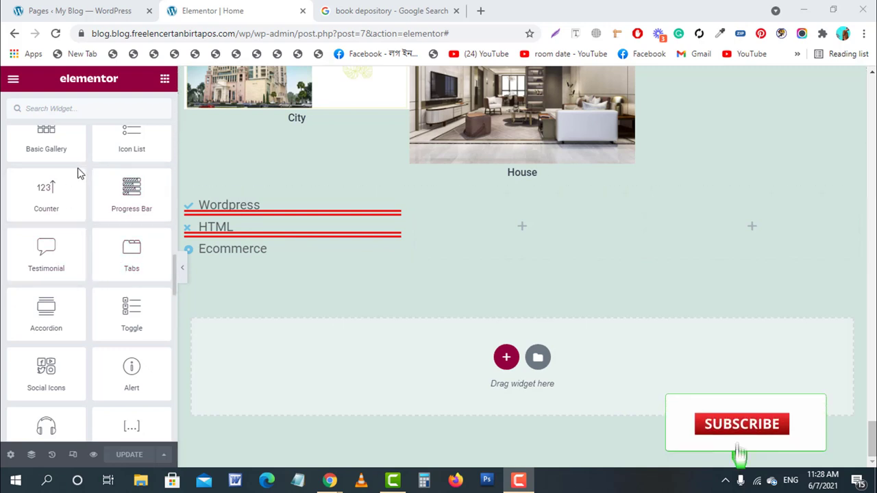
Step: Add a Counter widget in its own full-width row beneath the icon list section
drag(46, 192, 346, 371)
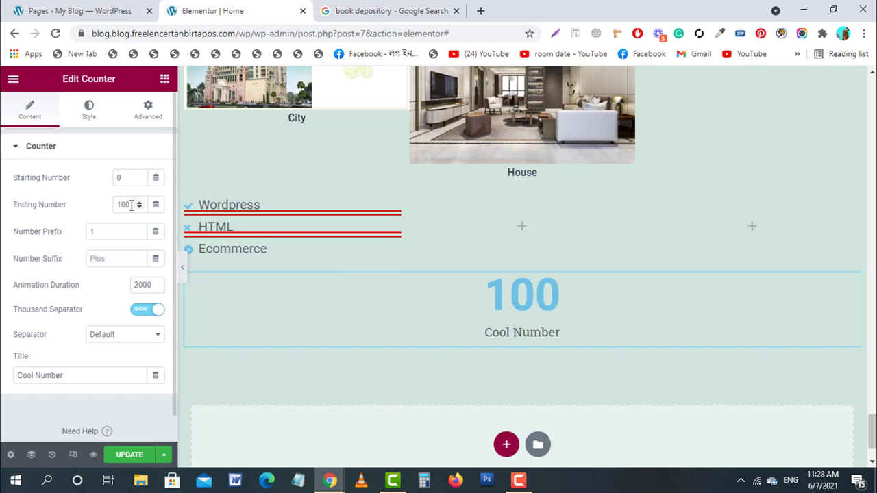
drag(131, 205, 108, 208)
Step: Try a number prefix of 1 and a number suffix of 2 on the counter, and clear both fields
click(104, 233)
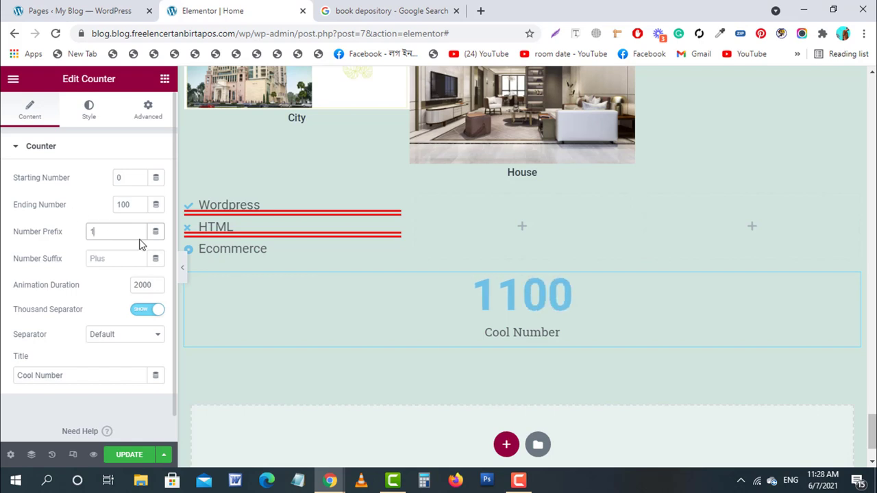
click(106, 259)
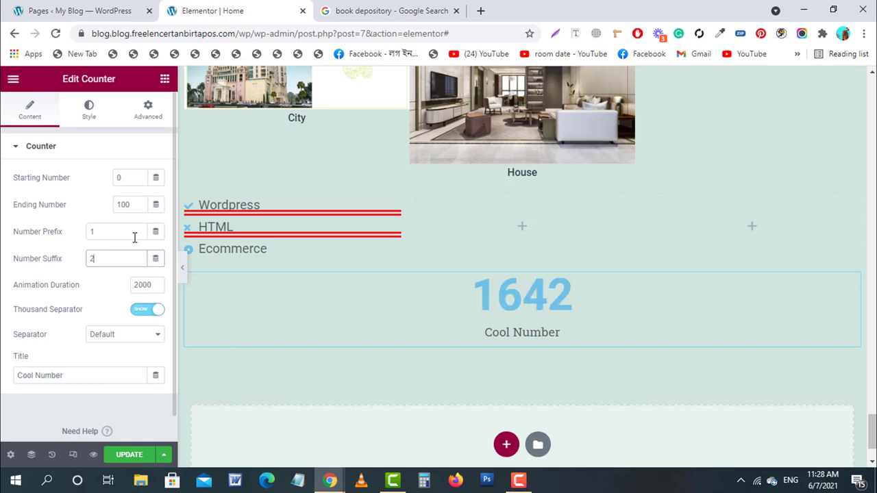
click(101, 264)
key(BackSpace)
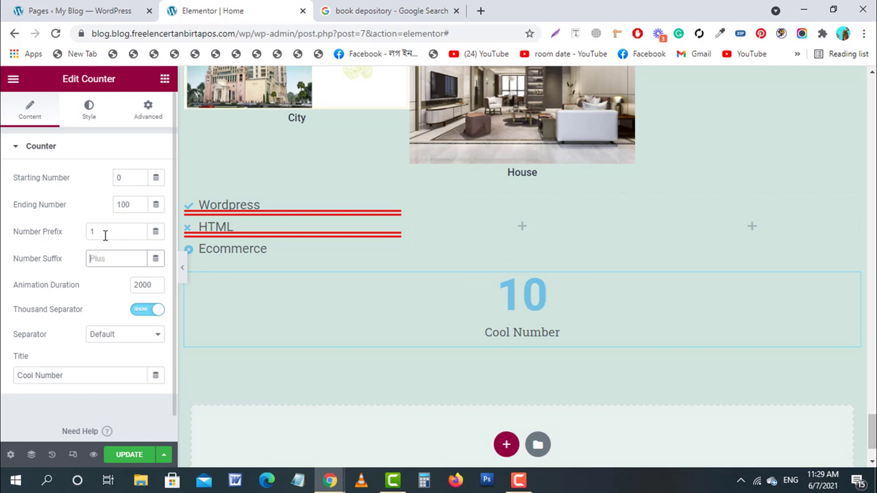
click(68, 232)
key(BackSpace)
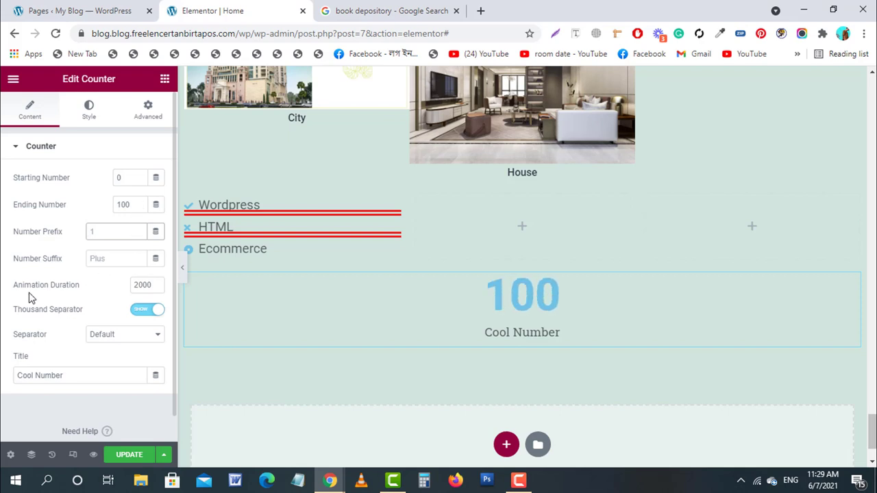
Step: Set the counter's animation duration to 1900 and its thousand separator to Space
click(155, 290)
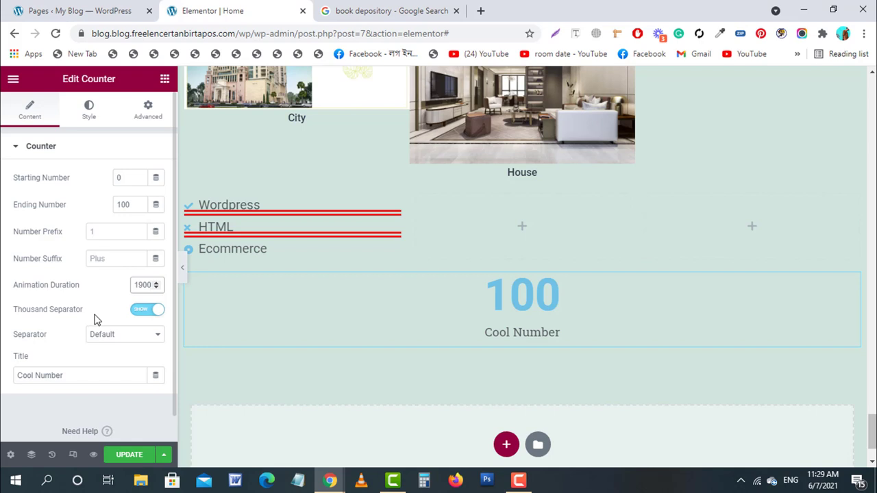
click(144, 313)
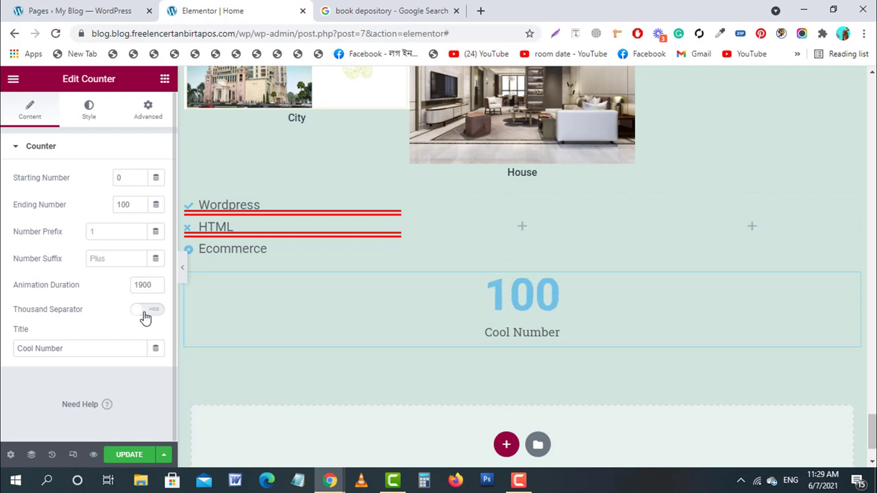
click(146, 315)
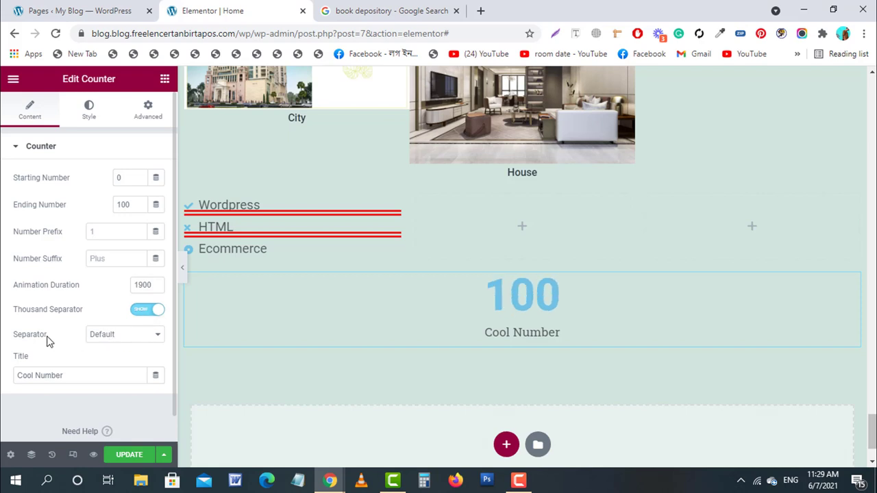
click(121, 341)
click(125, 359)
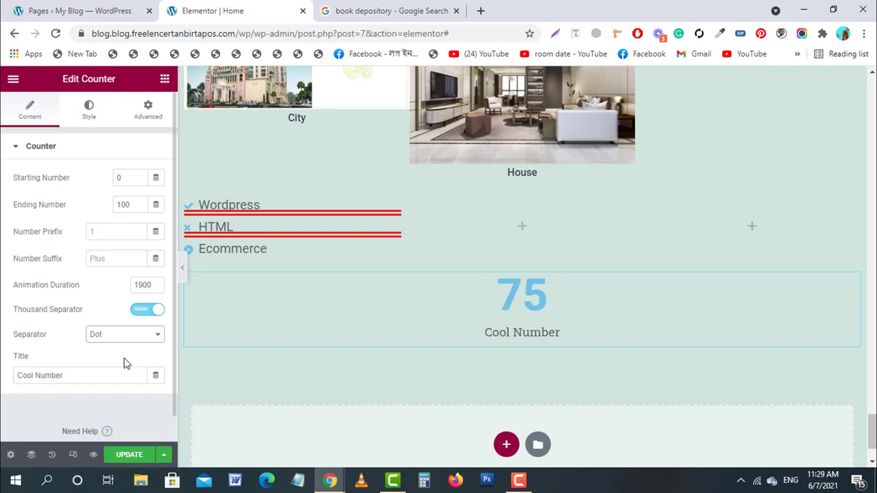
click(130, 337)
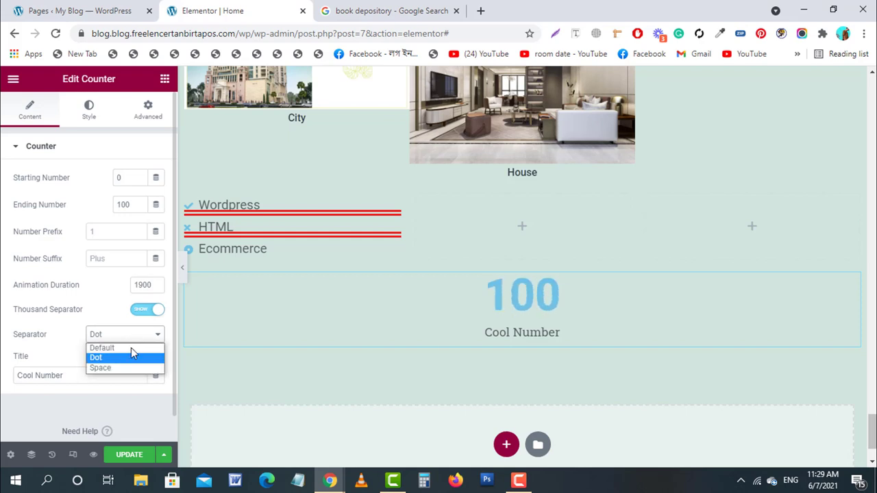
click(130, 370)
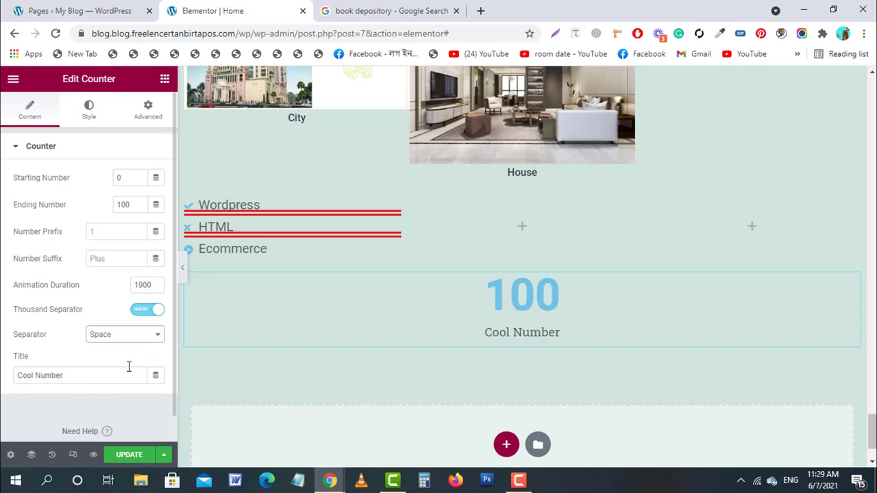
Step: Review the counter's title text and the style options for its number
scroll(27, 366, down, 1)
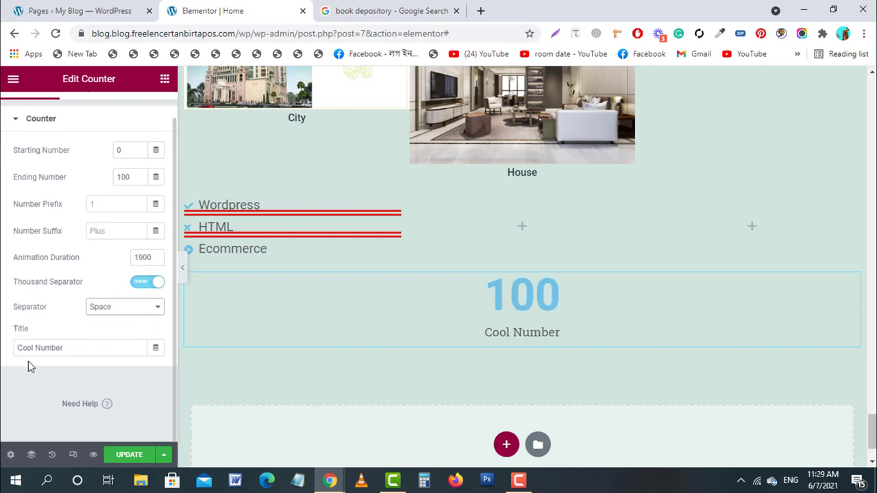
click(84, 348)
key(ctrl+a)
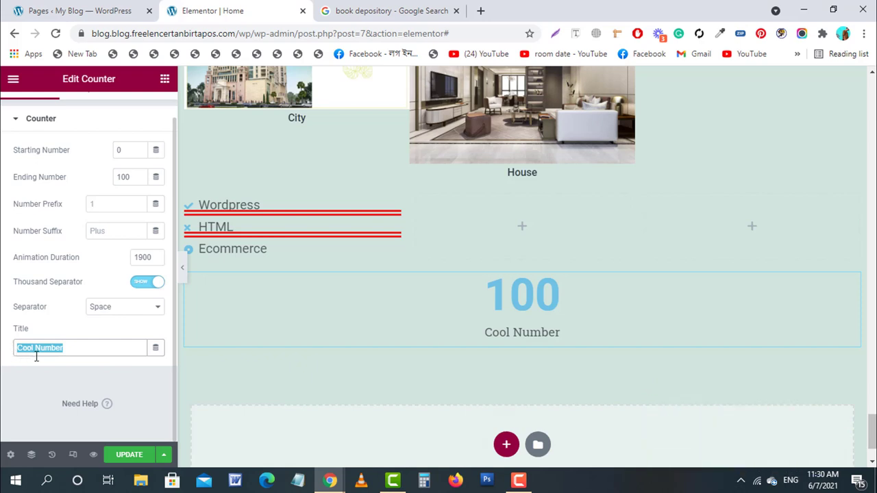
scroll(49, 329, up, 1)
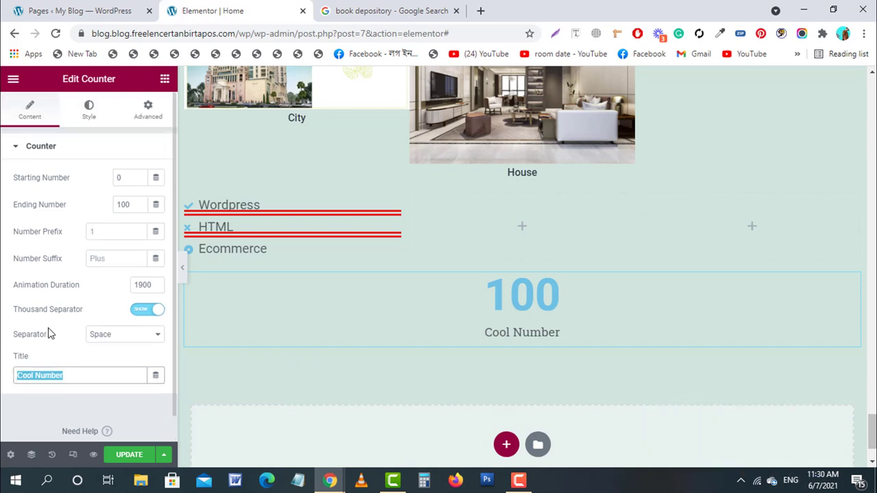
click(101, 109)
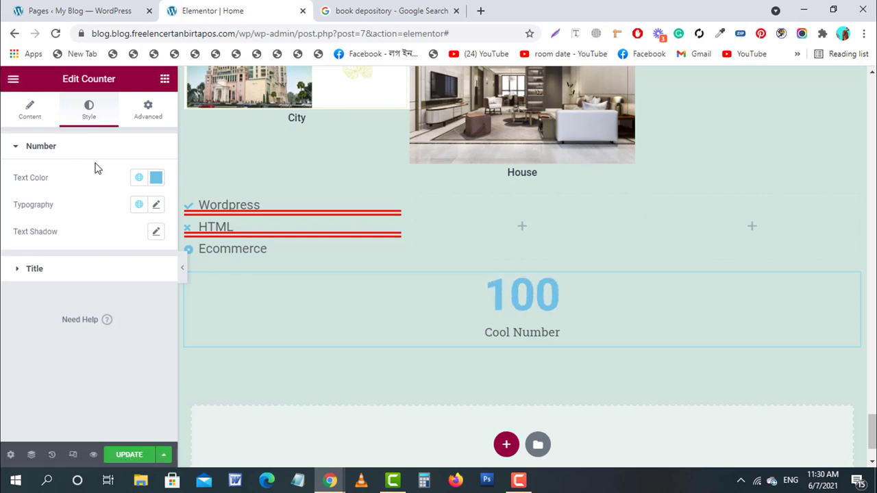
Step: Examine the available widgets and the countdown timer placed higher up on the page
click(166, 82)
scroll(64, 297, down, 5)
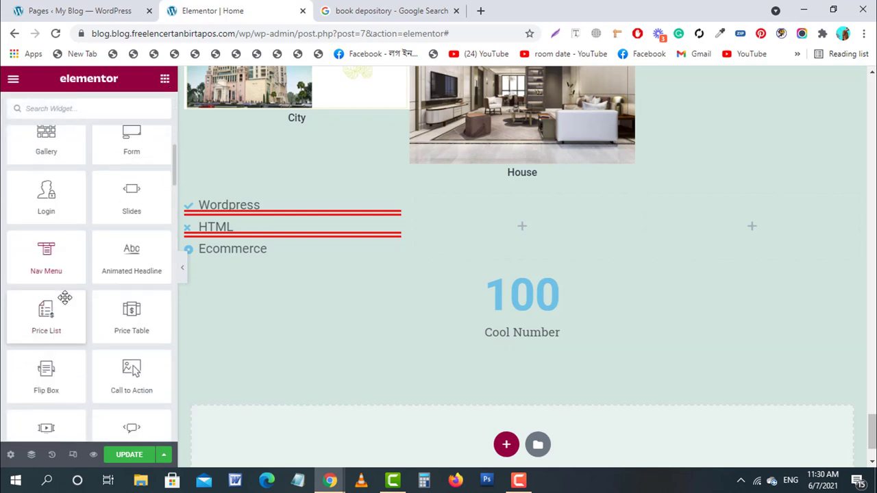
scroll(65, 296, down, 2)
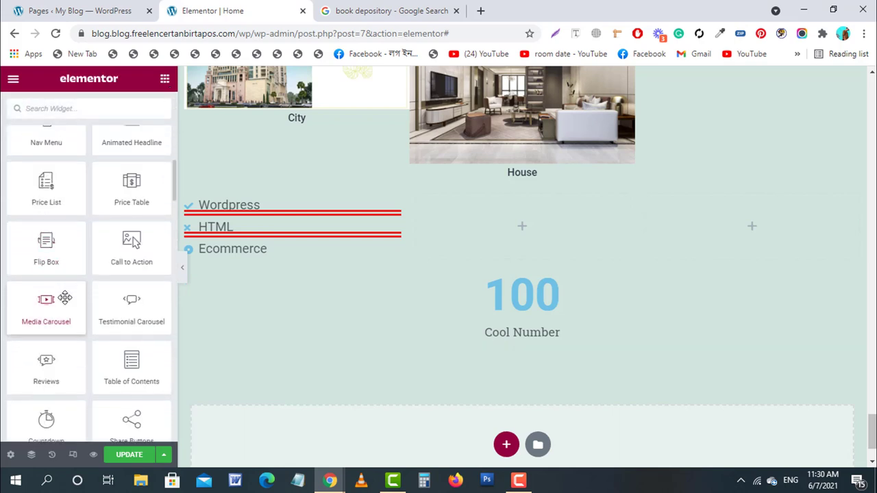
scroll(64, 297, down, 2)
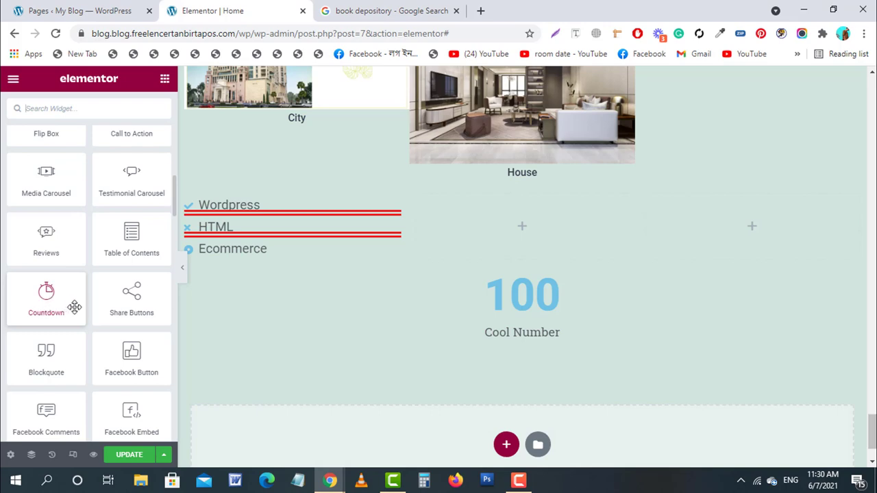
scroll(376, 324, up, 7)
scroll(376, 324, up, 10)
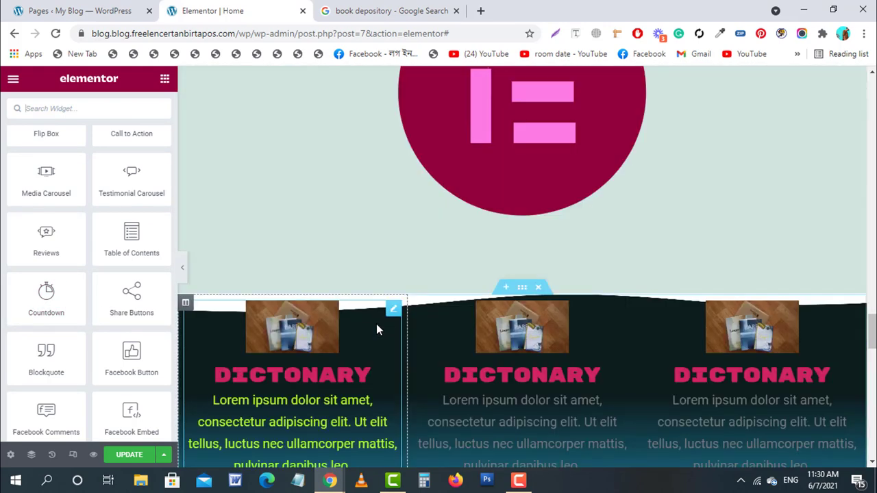
scroll(376, 324, up, 2)
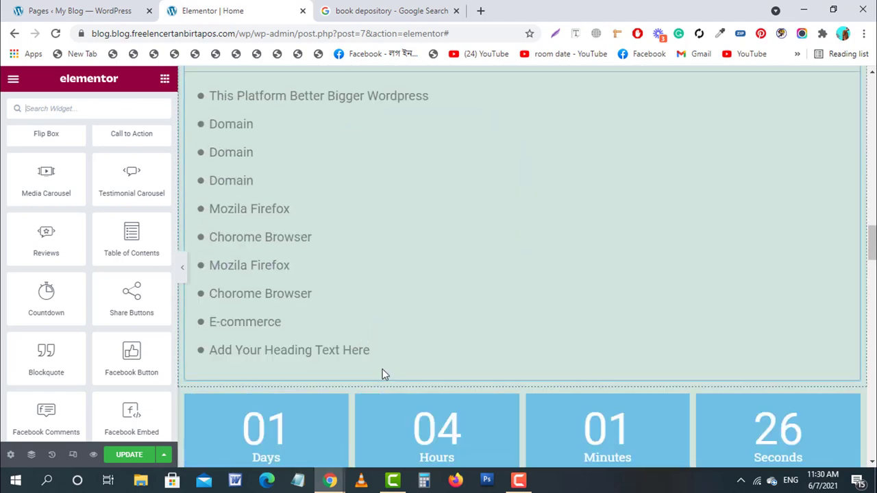
scroll(384, 370, down, 2)
scroll(444, 313, down, 15)
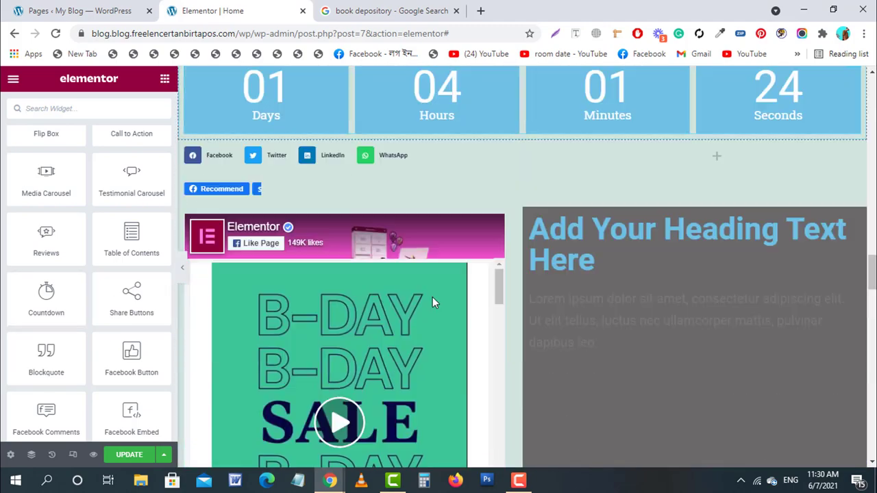
scroll(398, 335, down, 5)
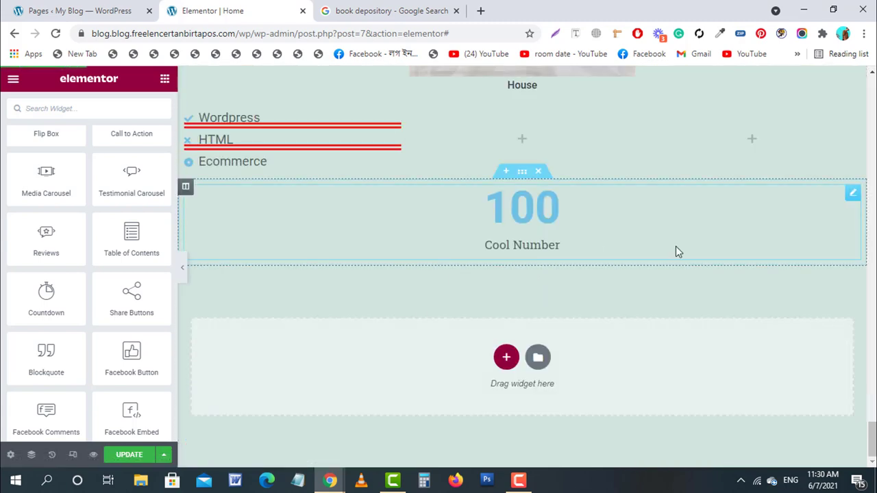
Step: Review the counter's number and title style options and save the page changes
click(853, 194)
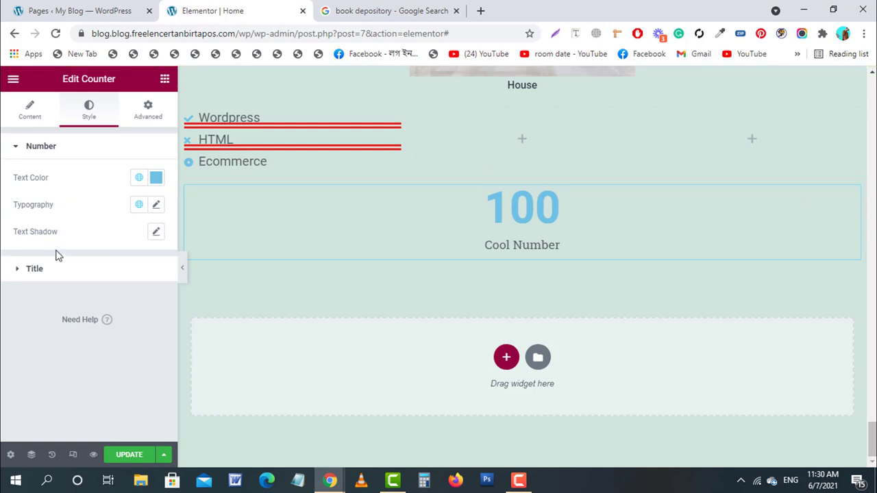
click(56, 270)
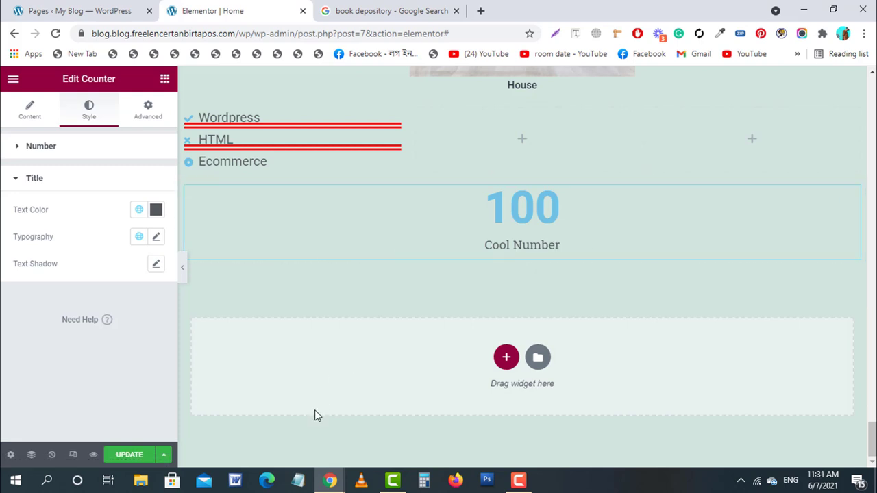
click(137, 458)
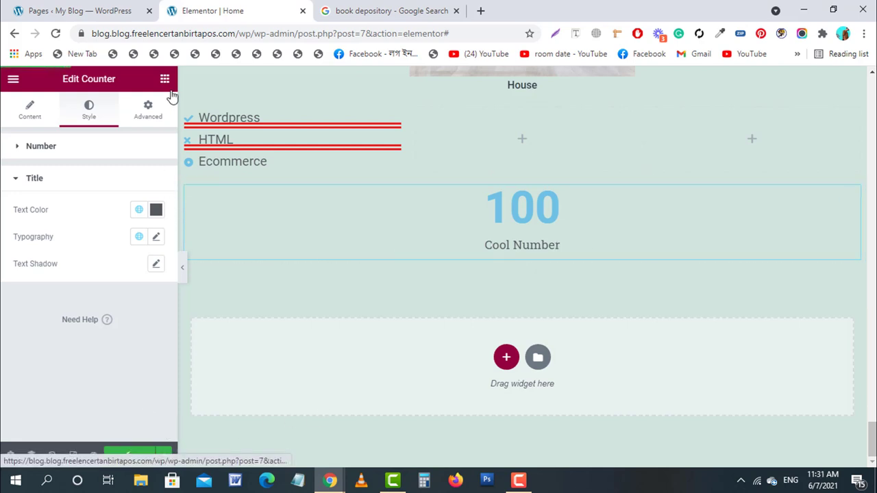
Step: Add a new section with two equal columns beneath the counter
scroll(135, 221, down, 15)
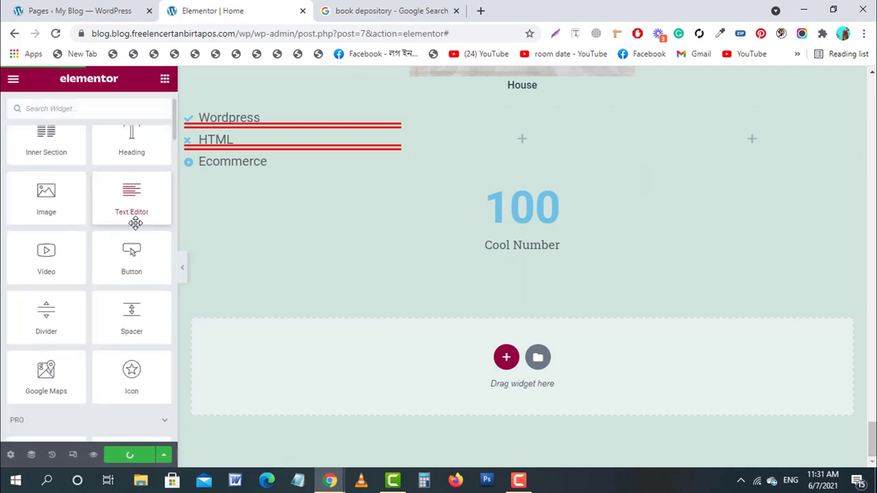
scroll(103, 225, down, 2)
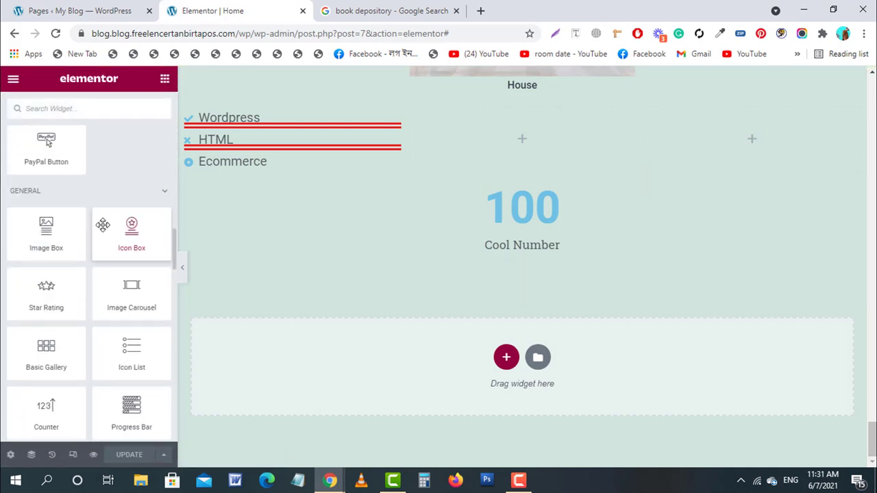
scroll(102, 225, down, 1)
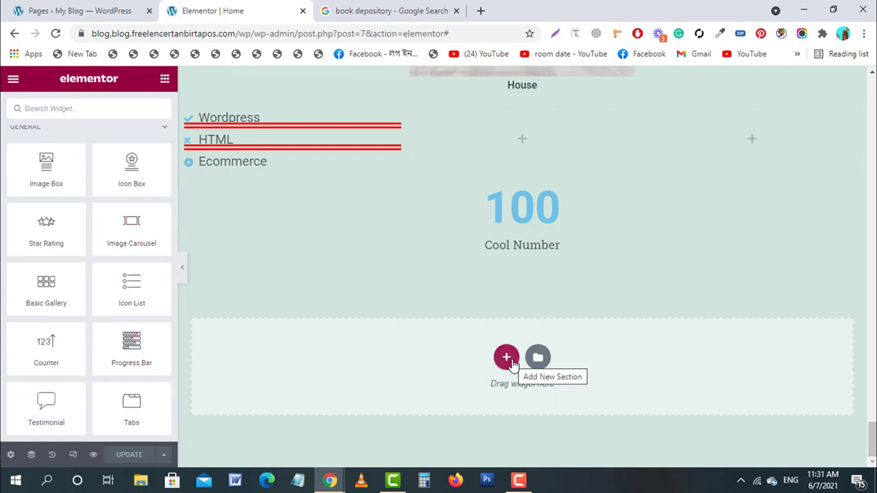
click(507, 357)
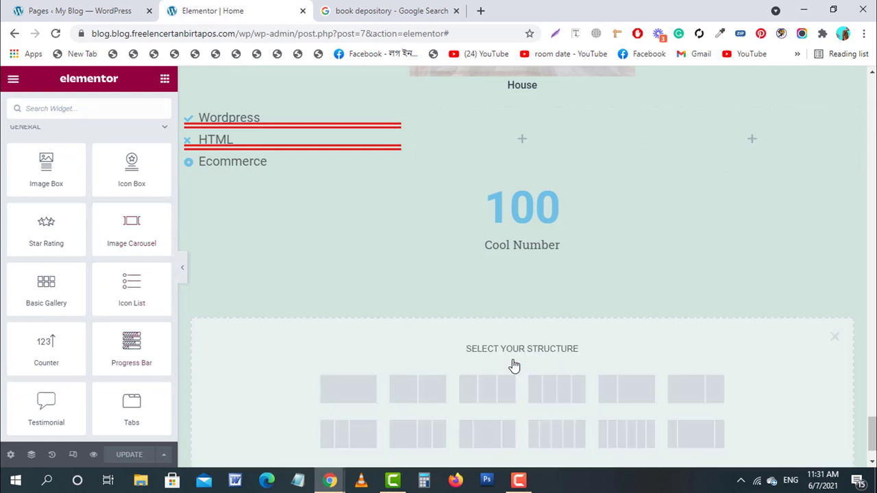
click(419, 399)
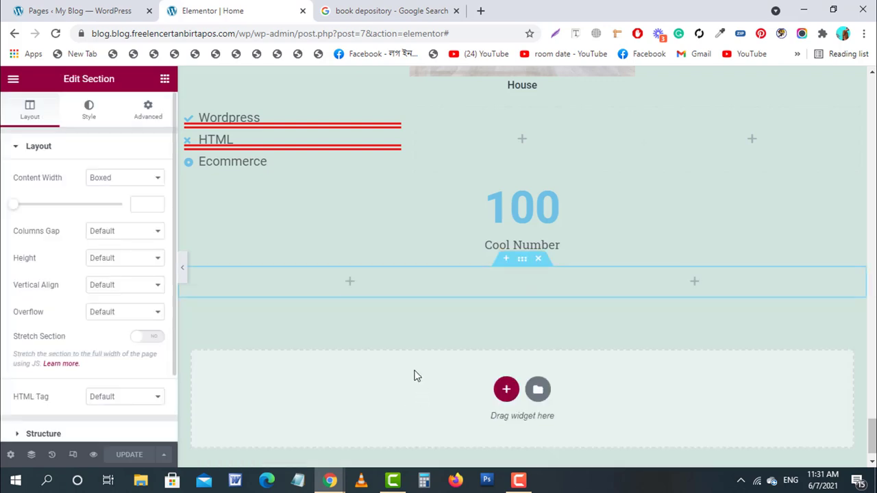
Step: Place a Progress Bar widget in the left column of the new section and dismiss the browser notification
click(164, 79)
scroll(123, 255, down, 15)
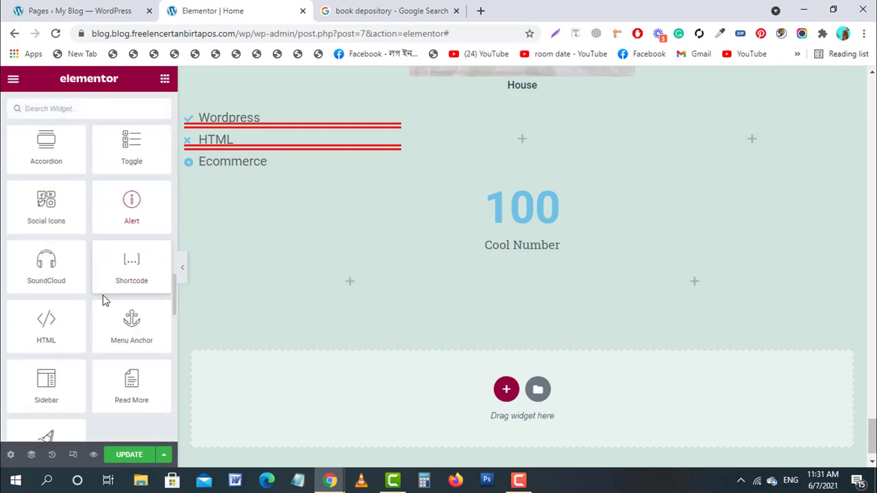
scroll(102, 296, down, 1)
scroll(102, 295, up, 3)
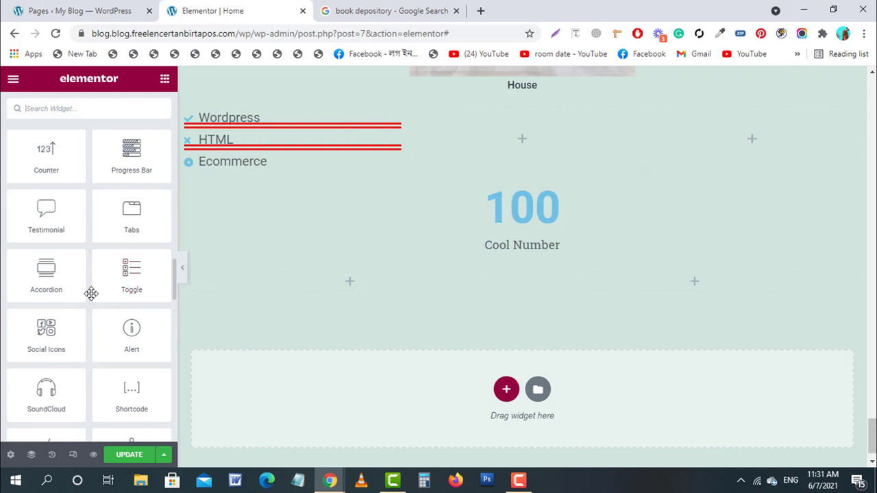
drag(114, 164, 326, 310)
drag(130, 163, 351, 287)
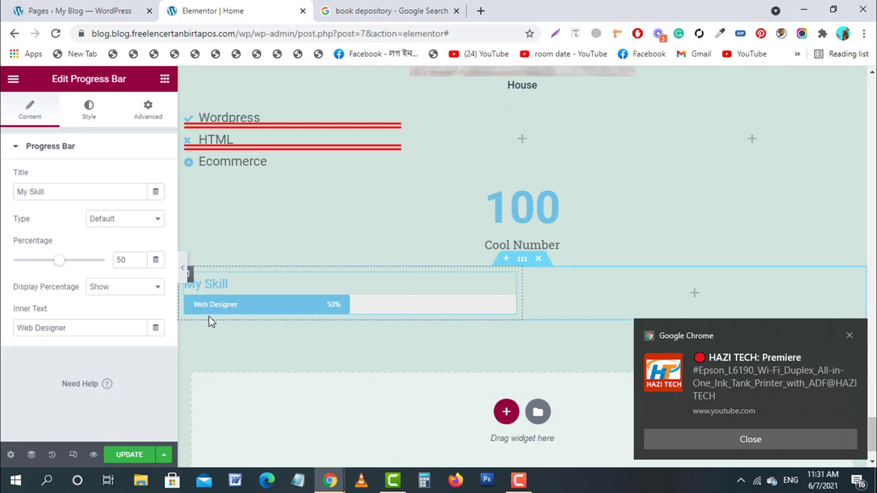
click(651, 442)
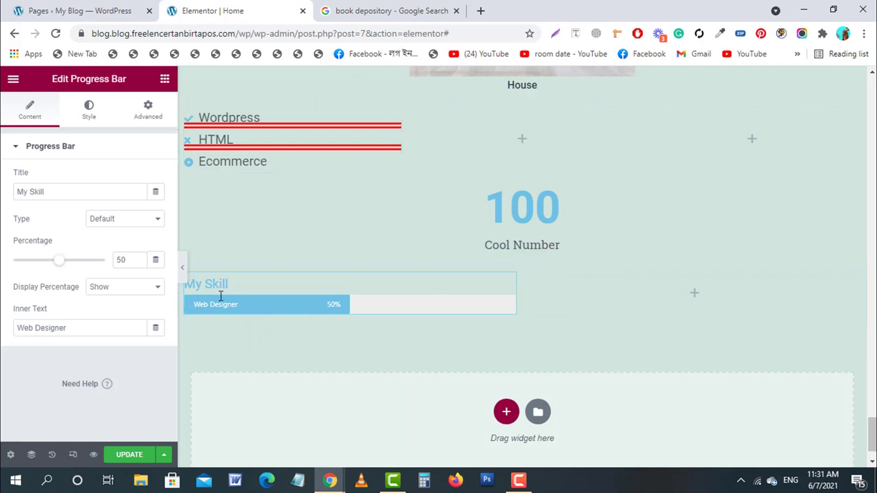
Step: Open parkone.com.pk in a new browser tab, examine the progress bars in its Status section, and return to the Elementor editor
click(52, 196)
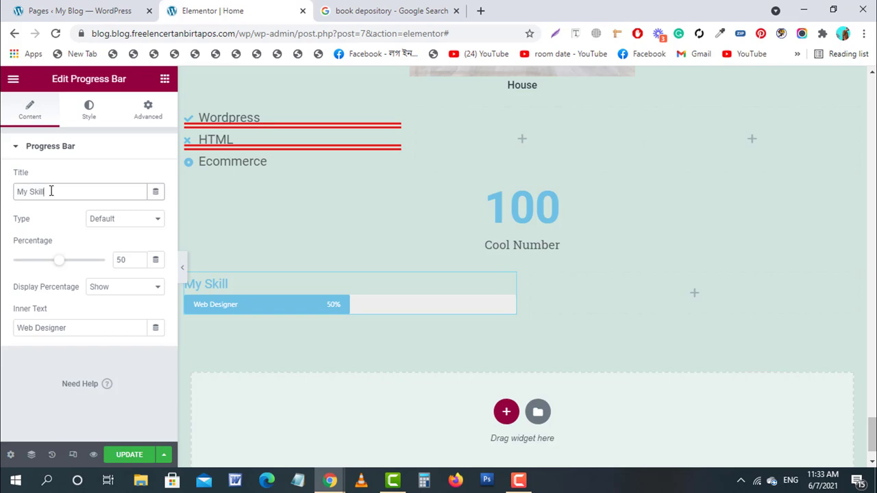
key(ctrl+t)
text(parkone.com.pk)
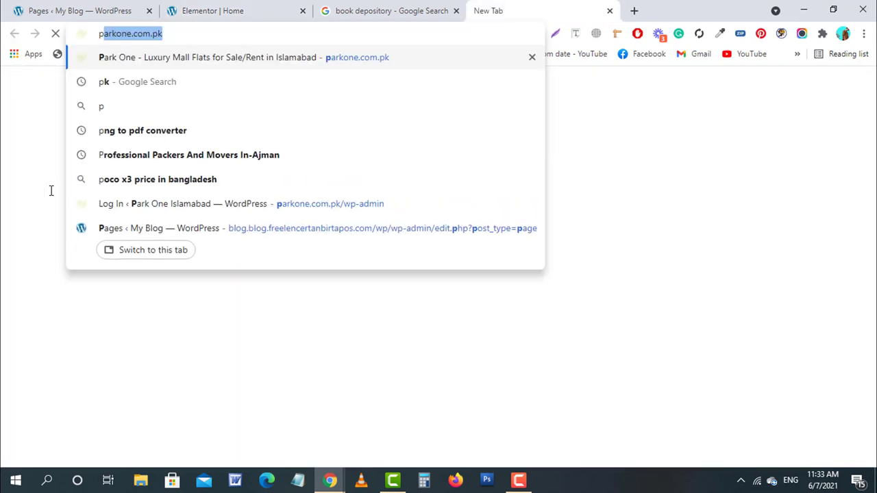
key(Return)
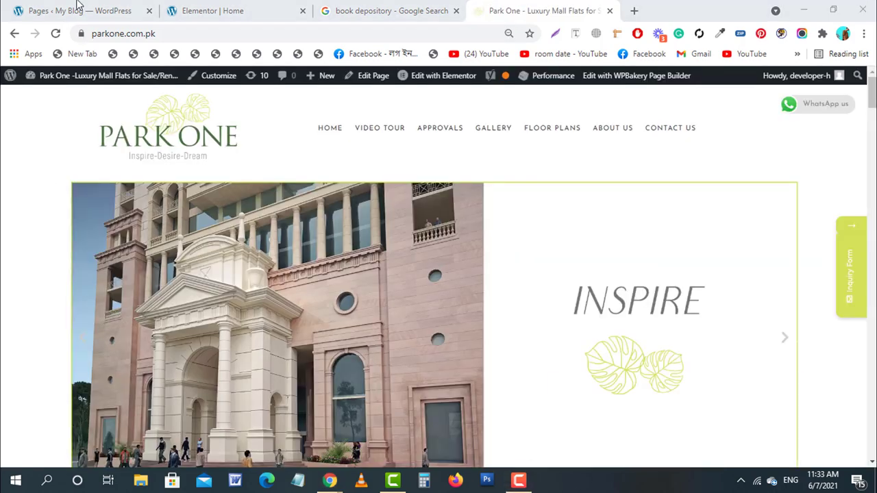
scroll(279, 298, down, 5)
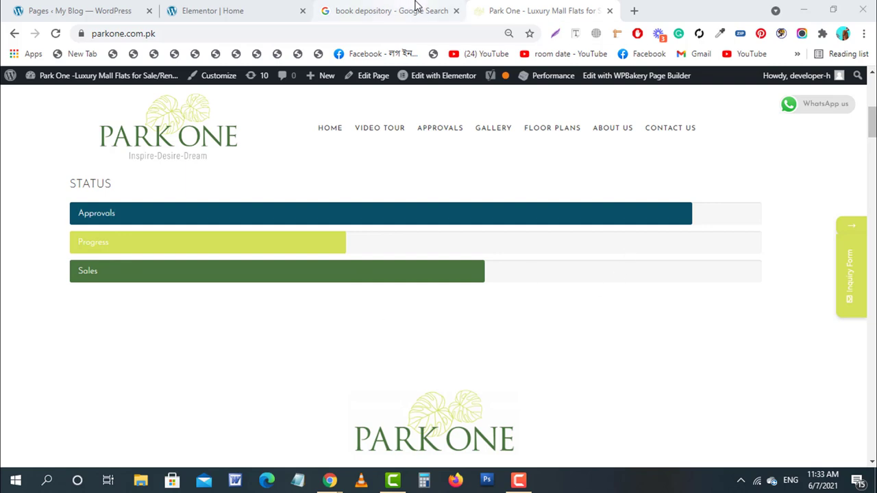
click(276, 8)
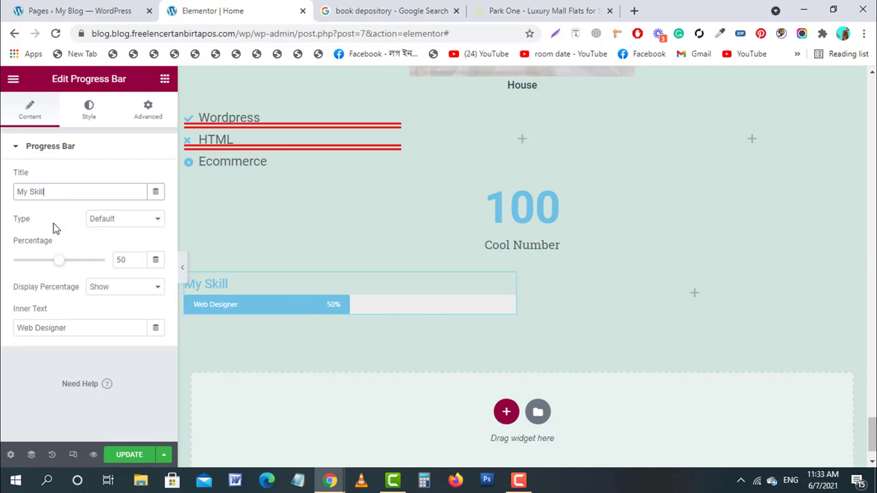
Step: Set the My Skill progress bar's type to Success and its percentage to 100
click(137, 223)
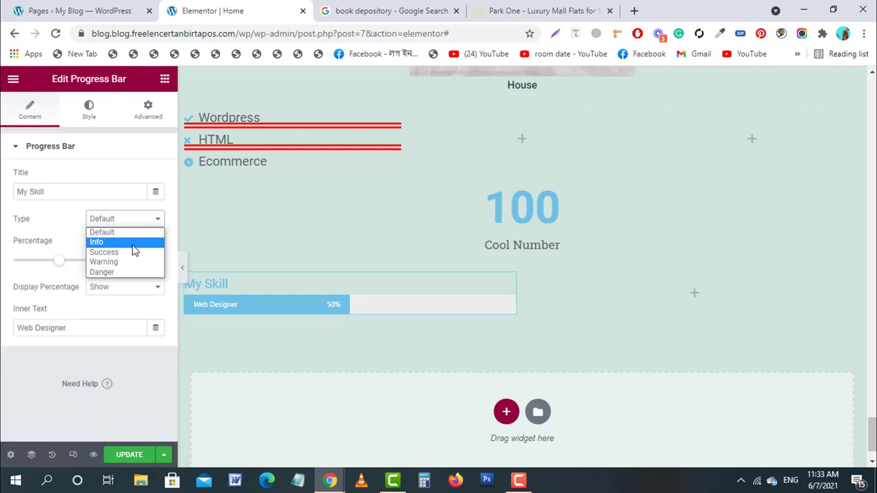
click(133, 252)
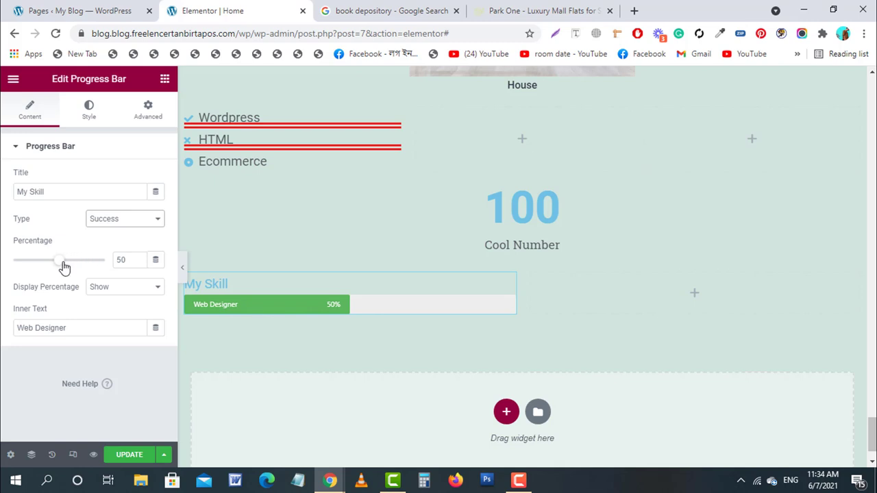
drag(131, 260, 86, 260)
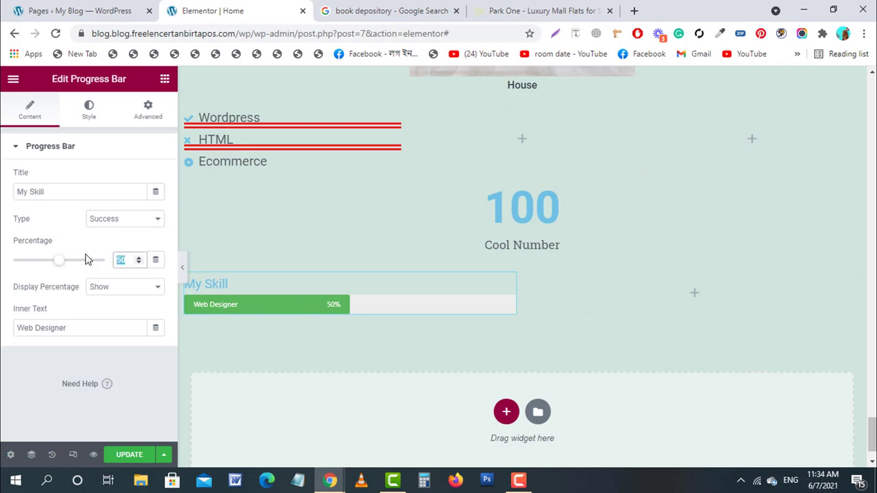
text(100)
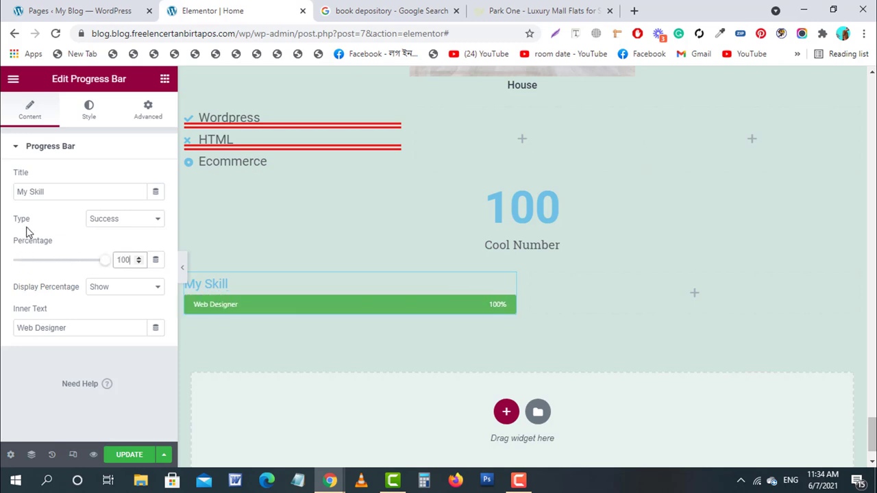
Step: Keep the percentage display on Show and change the progress bar's inner text to "Web Design"
click(120, 290)
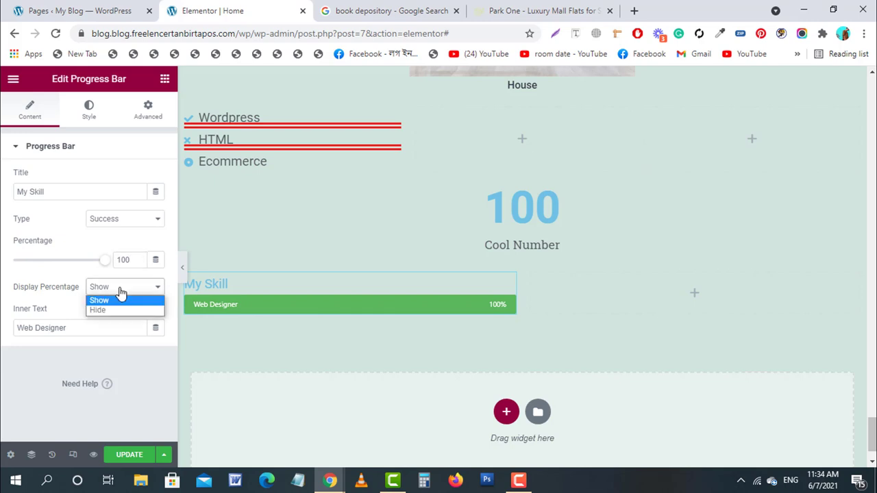
click(76, 326)
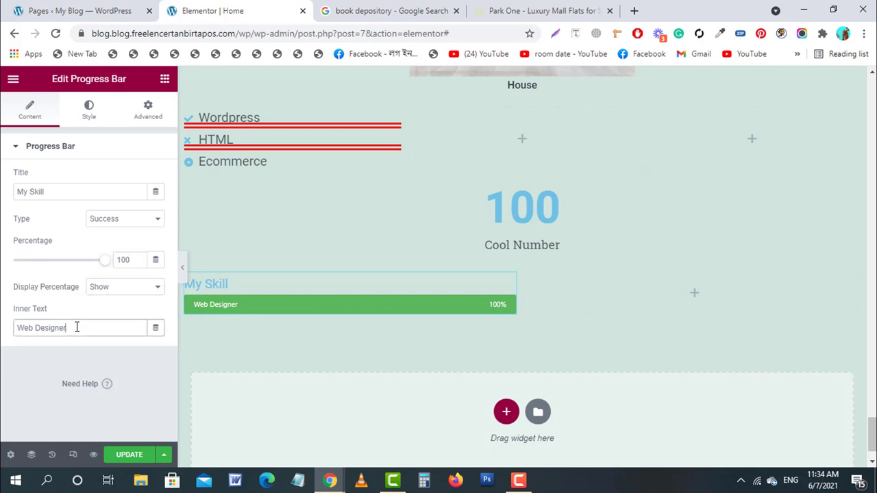
key(BackSpace)
key(BackSpace)
key(BackSpace)
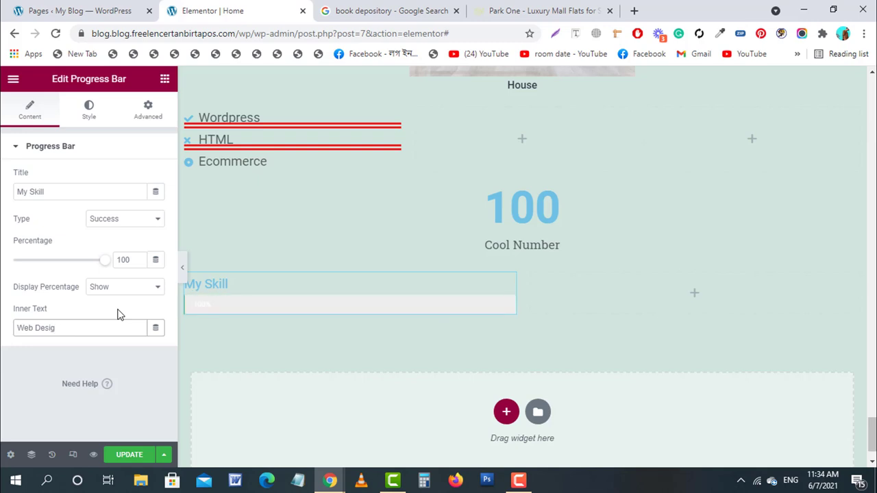
text(n)
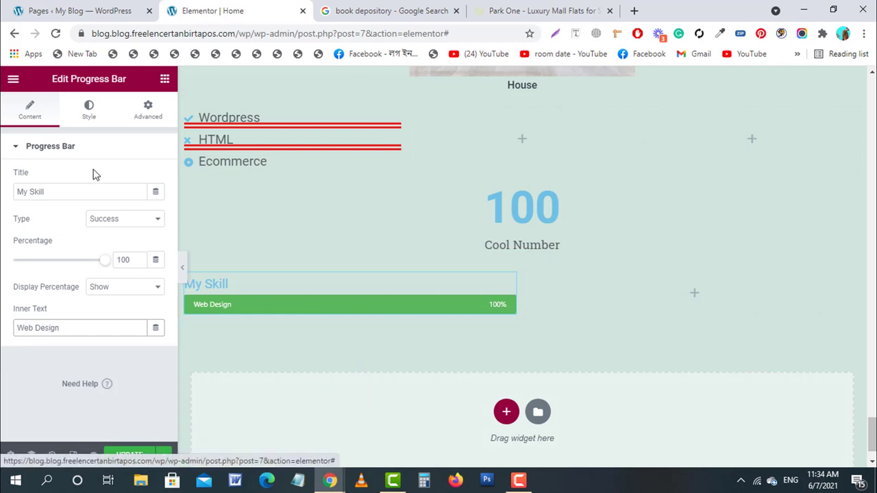
Step: Review the progress bar's style options and duplicate the Web Design progress bar within its column
click(94, 122)
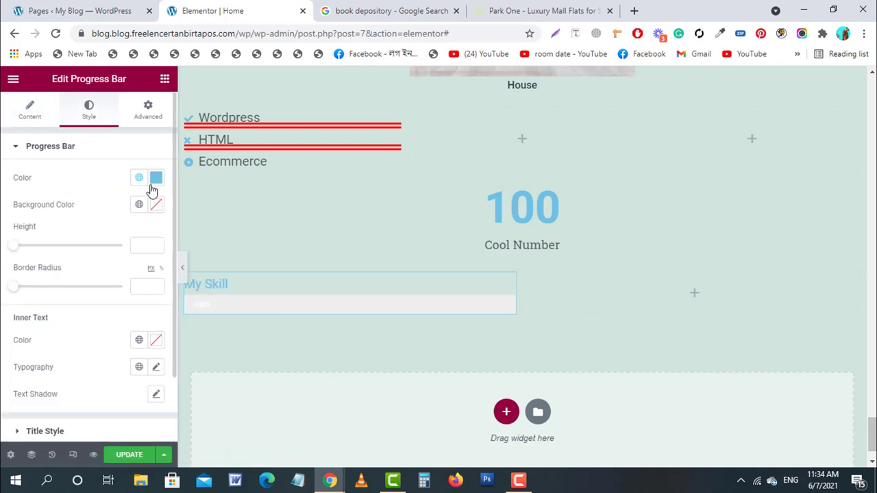
scroll(92, 212, down, 1)
scroll(90, 219, up, 1)
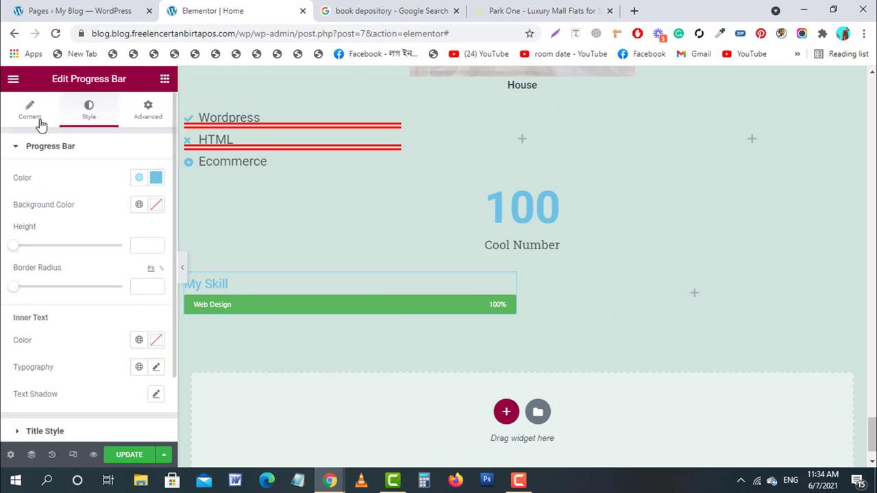
click(33, 113)
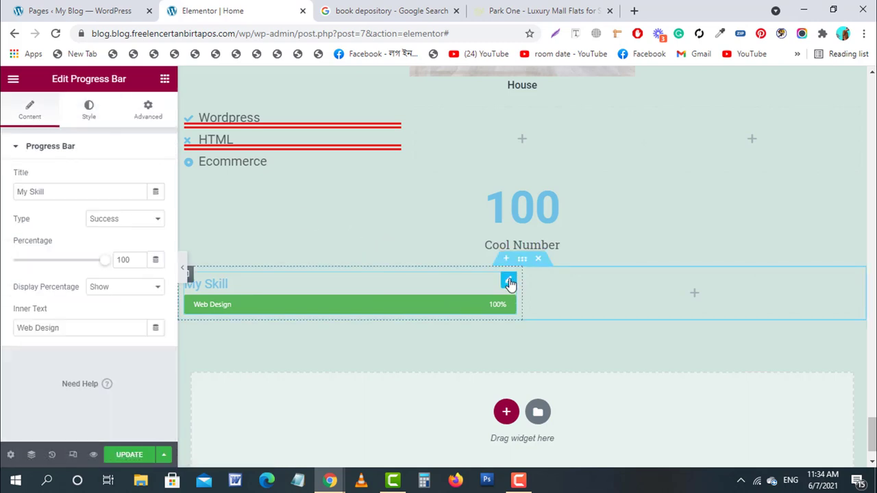
right_click(505, 285)
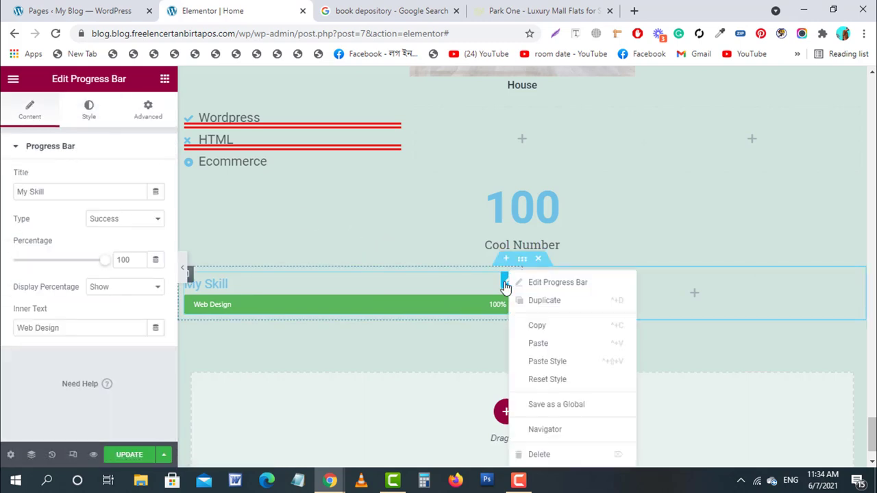
click(557, 308)
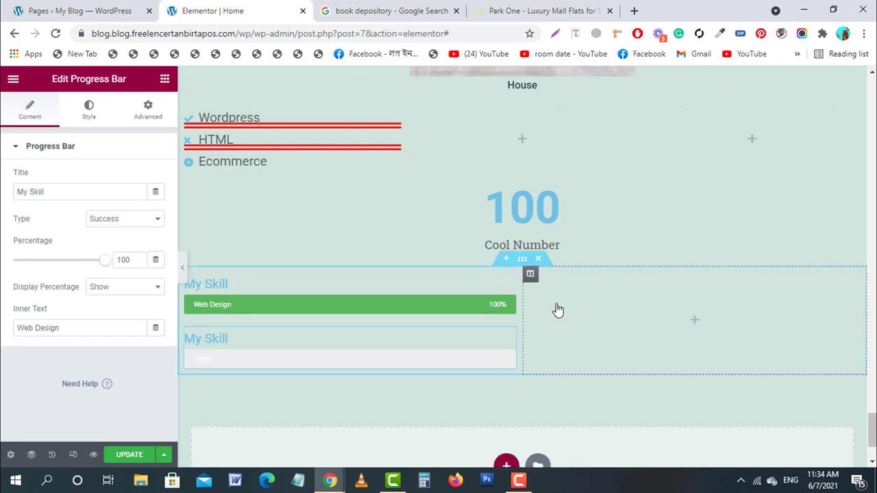